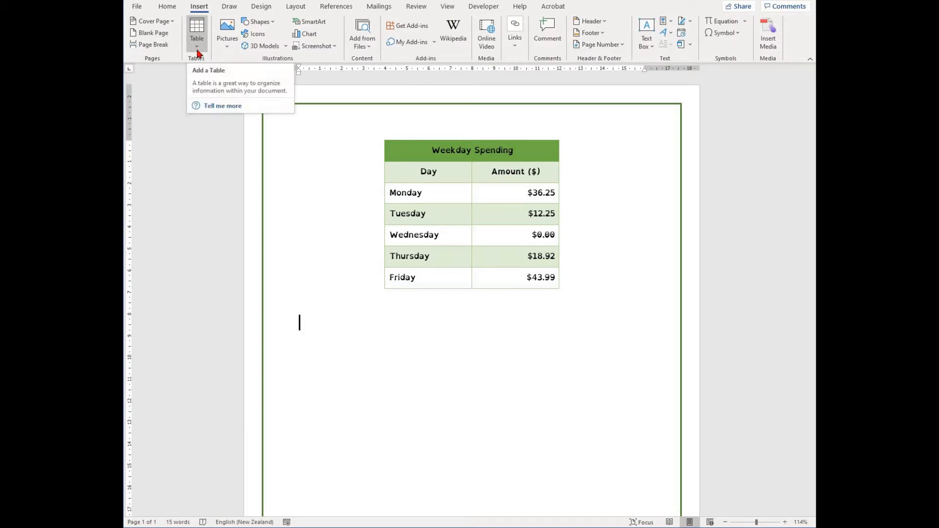
Insert a two-column, seven-row table below the existing one and fill Monday to Friday down its first column from the third row.
{"action": "left_click", "coordinate": [197, 49]}
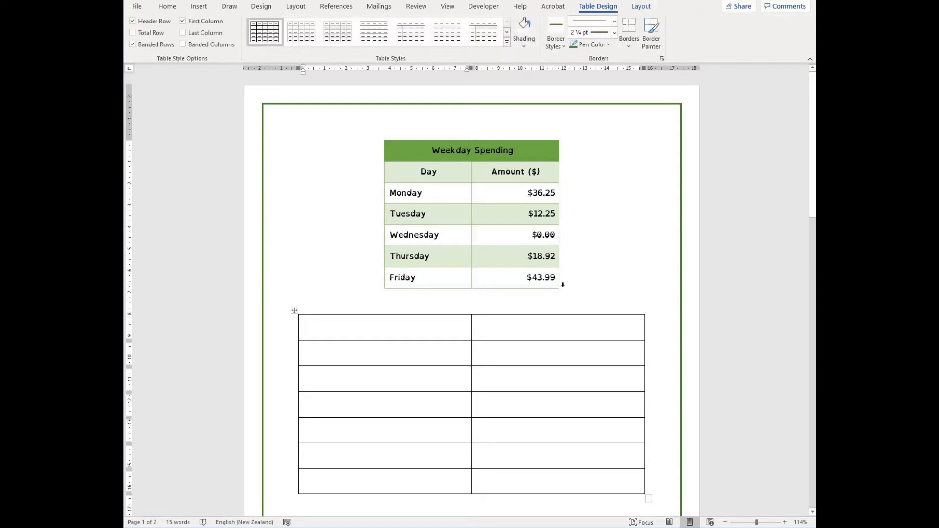
{"action": "scroll", "coordinate": [564, 284], "scroll_direction": "down", "scroll_amount": 1}
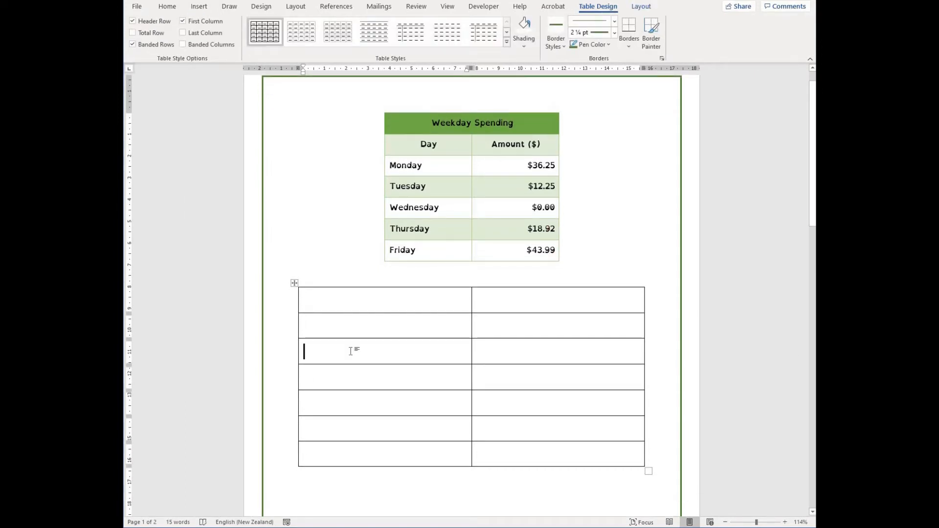
{"action": "type", "text": "Monday "}
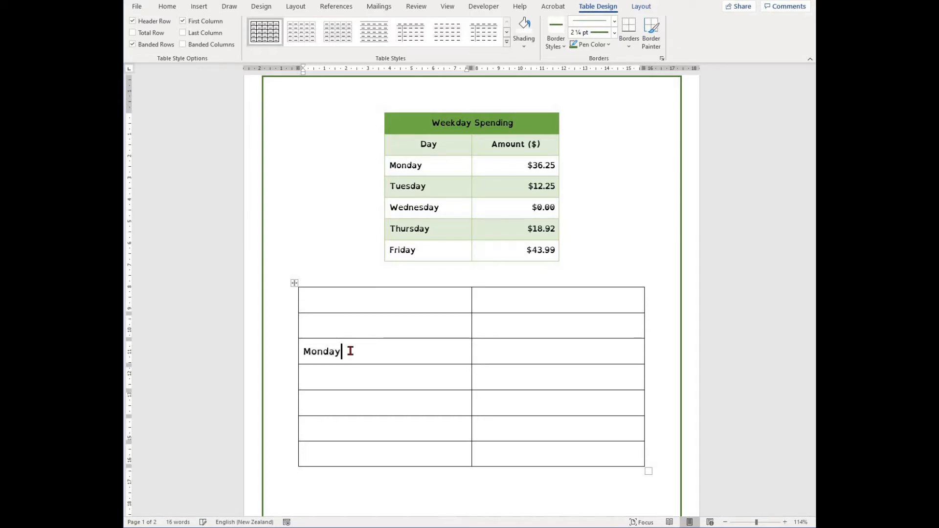
{"action": "type", "text": "Tues"}
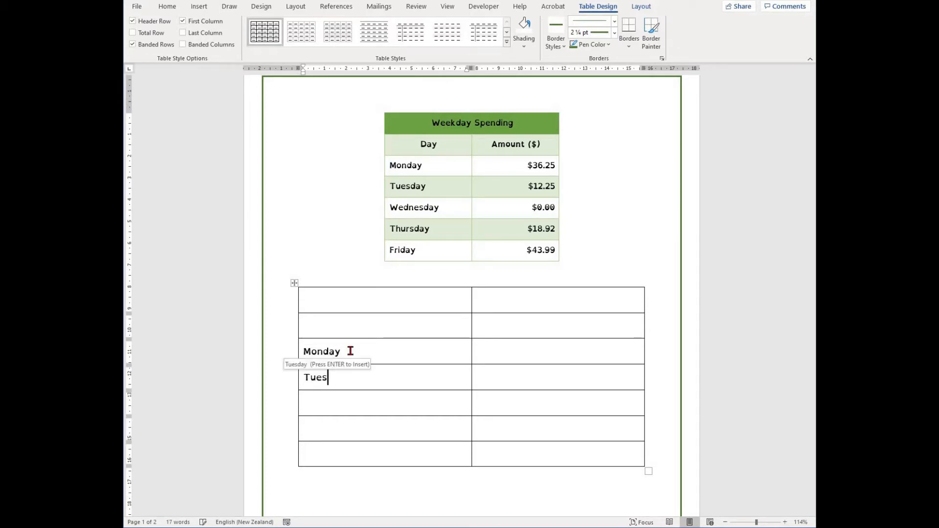
{"action": "type", "text": "day"}
{"action": "key", "text": "Down"}
{"action": "type", "text": "We"}
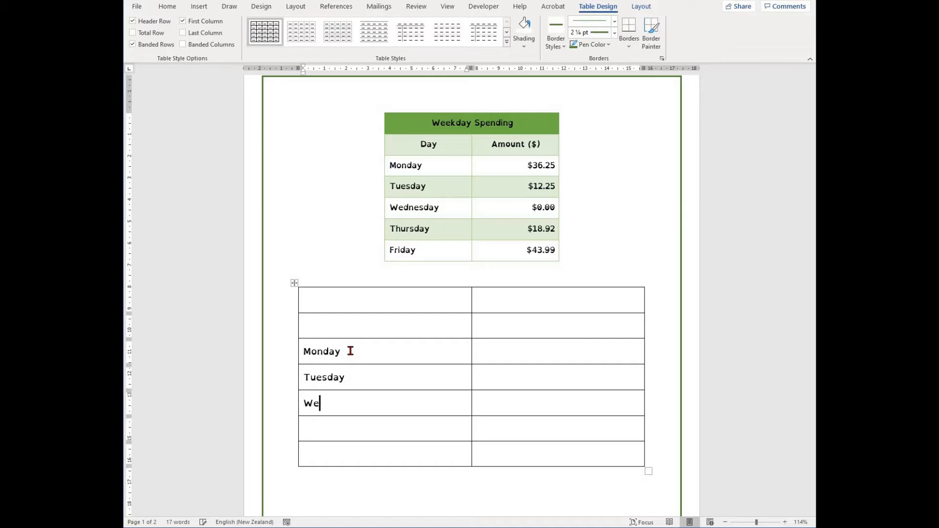
{"action": "type", "text": "dnesdayThursday"}
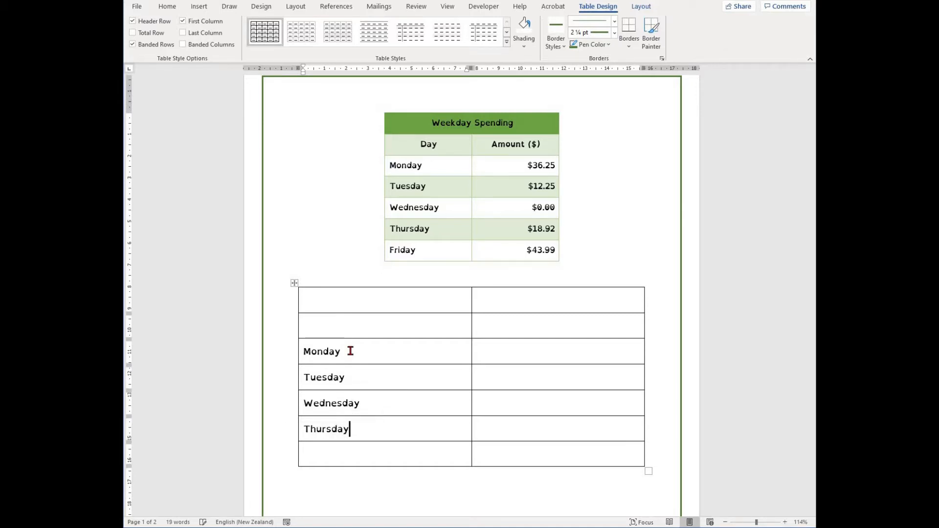
{"action": "key", "text": "Down"}
{"action": "type", "text": "Friday"}
Enter the column headings Day and Amount in the new table's second row.
{"action": "left_click", "coordinate": [369, 326]}
{"action": "type", "text": "Day"}
{"action": "type", "text": "A"}
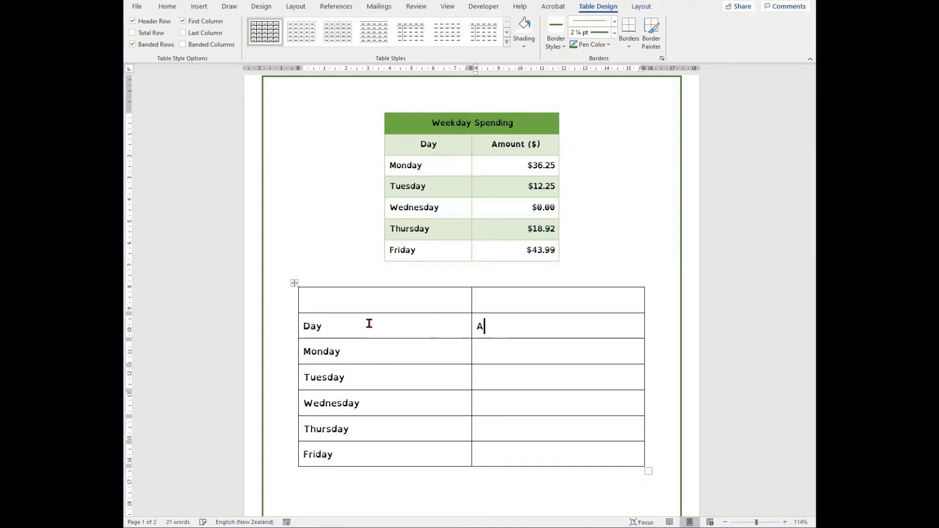
{"action": "type", "text": "mount"}
{"action": "left_click", "coordinate": [640, 9]}
{"action": "left_click", "coordinate": [602, 8]}
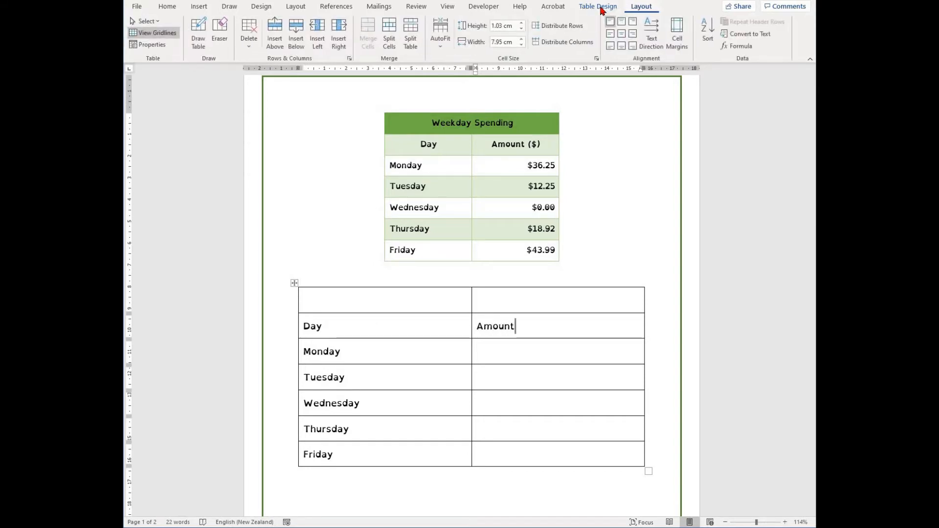
{"action": "left_click", "coordinate": [640, 8]}
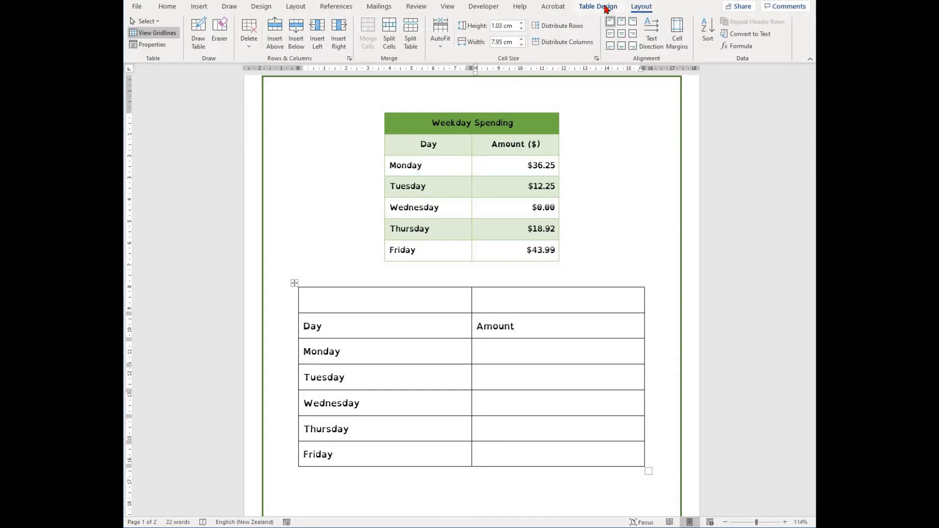
Apply the light-blue banded grid table style with a solid header row to the new table.
{"action": "left_click", "coordinate": [604, 8]}
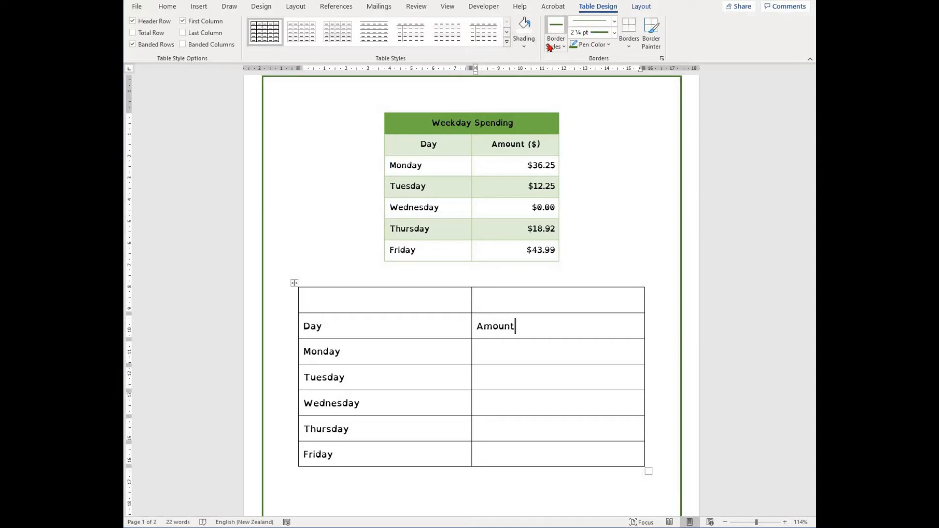
{"action": "left_click", "coordinate": [508, 45]}
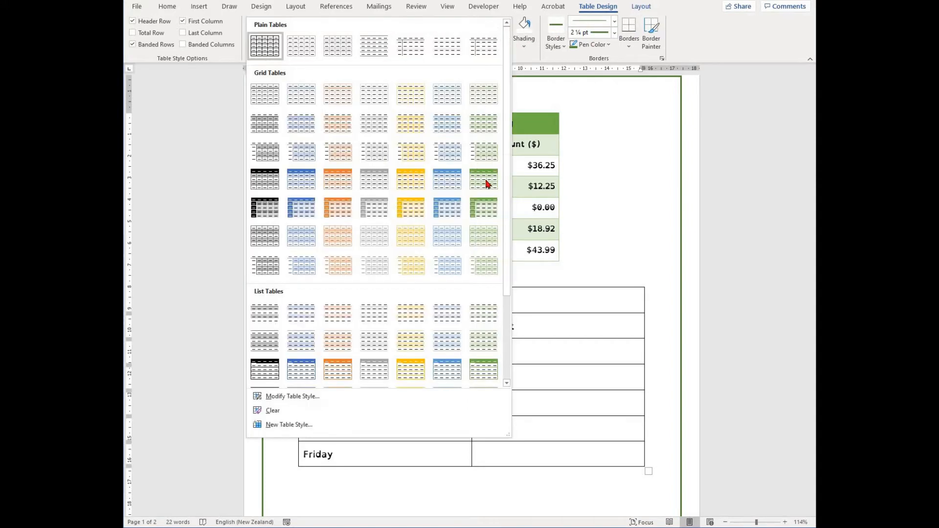
{"action": "left_click", "coordinate": [488, 185]}
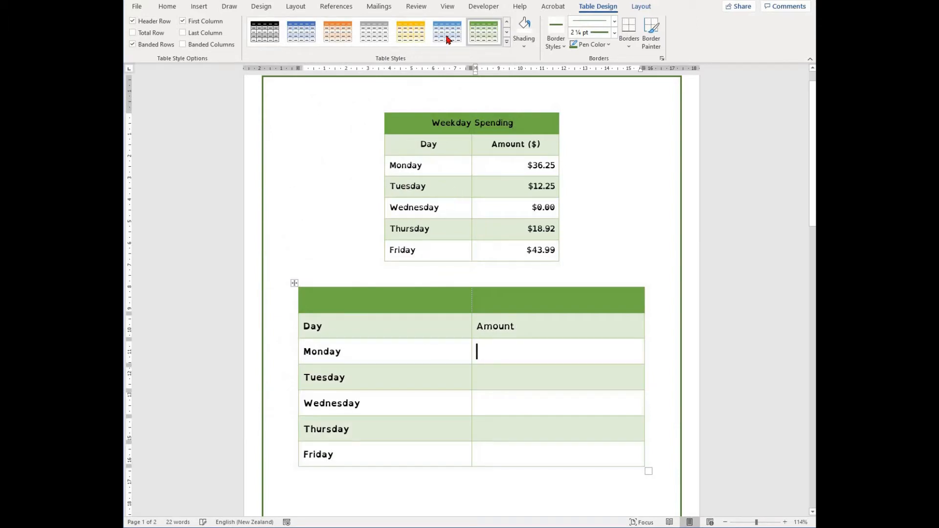
{"action": "left_click", "coordinate": [447, 38]}
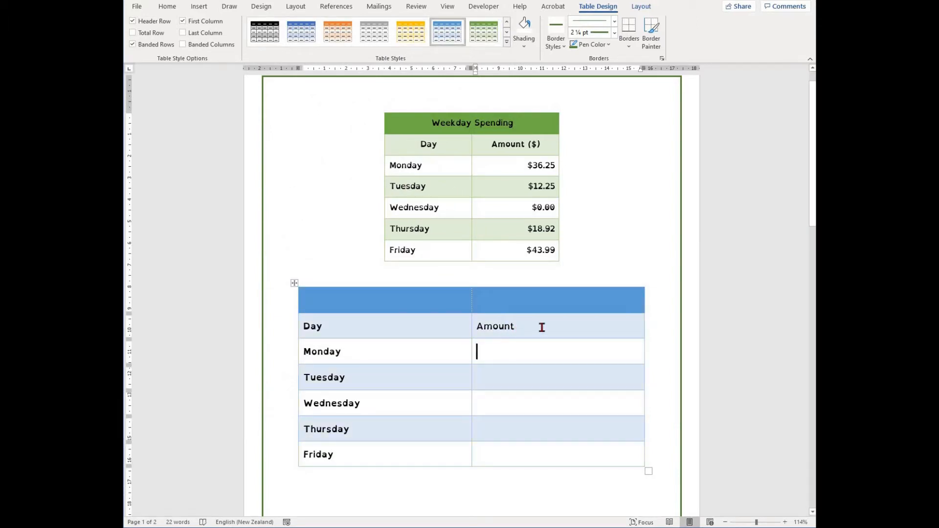
Insert an empty row above the Friday row and another directly below that empty row.
{"action": "left_click", "coordinate": [639, 6]}
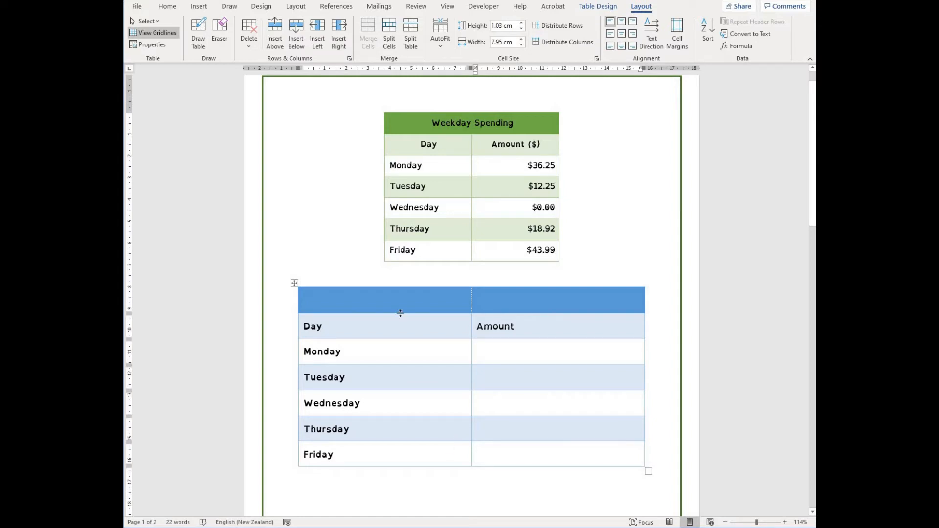
{"action": "left_click", "coordinate": [384, 451]}
{"action": "left_click", "coordinate": [280, 38]}
{"action": "left_click", "coordinate": [297, 35]}
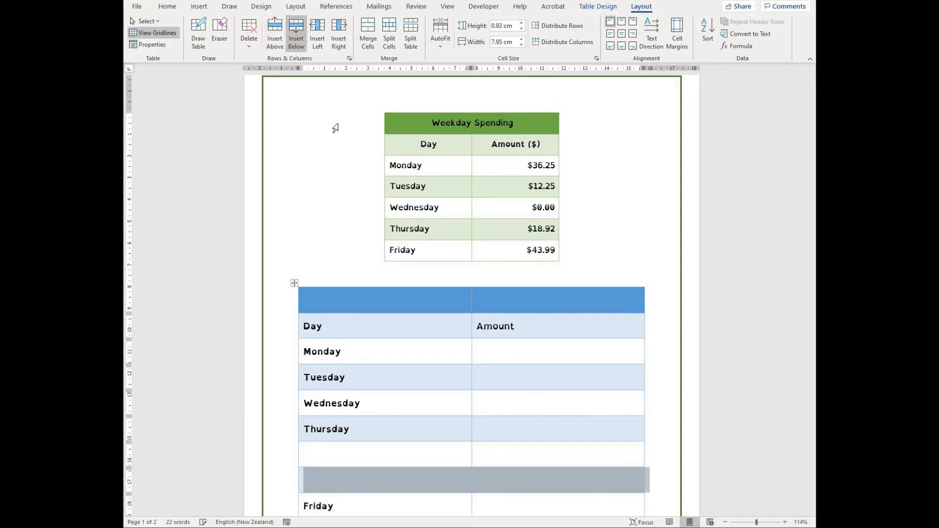
{"action": "scroll", "coordinate": [392, 405], "scroll_direction": "down", "scroll_amount": 3}
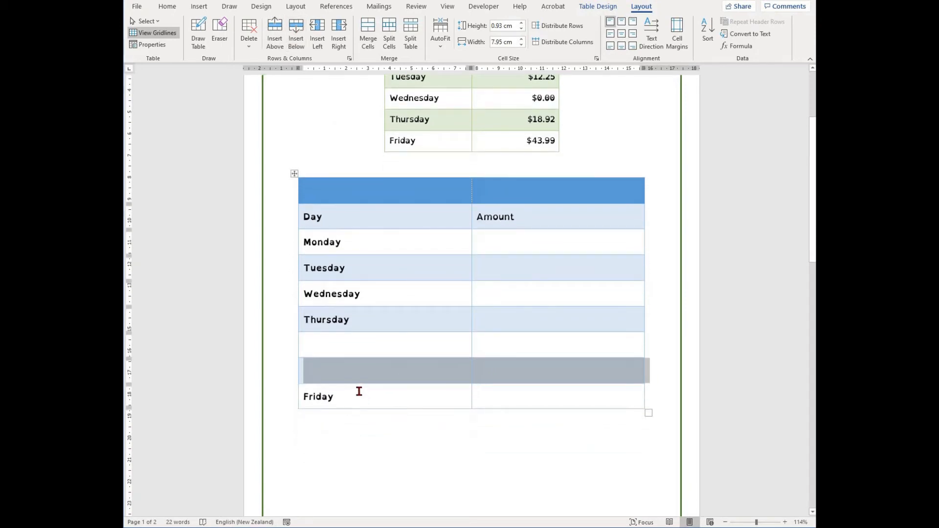
Undo the last row insertion and insert an empty row below the Friday row instead.
{"action": "key", "text": "ctrl+z"}
{"action": "left_click", "coordinate": [356, 378]}
{"action": "left_click", "coordinate": [305, 32]}
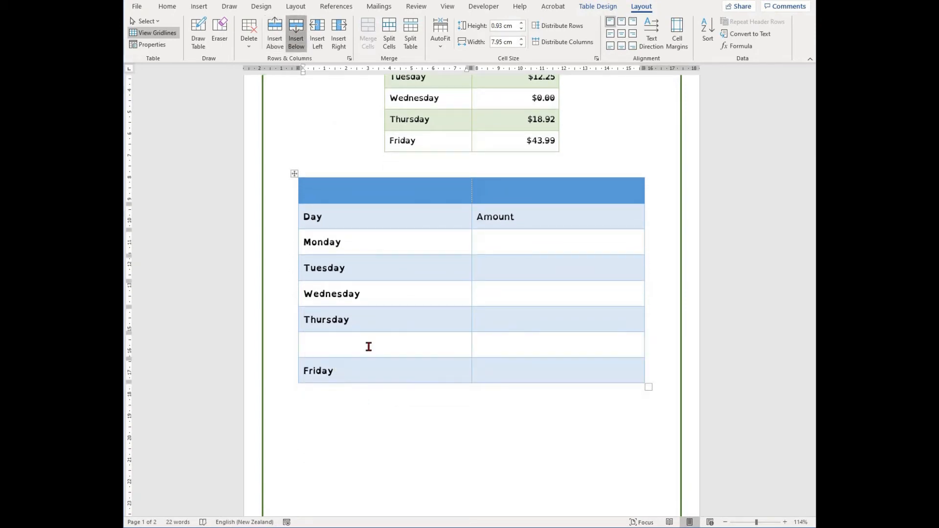
{"action": "left_click", "coordinate": [444, 359]}
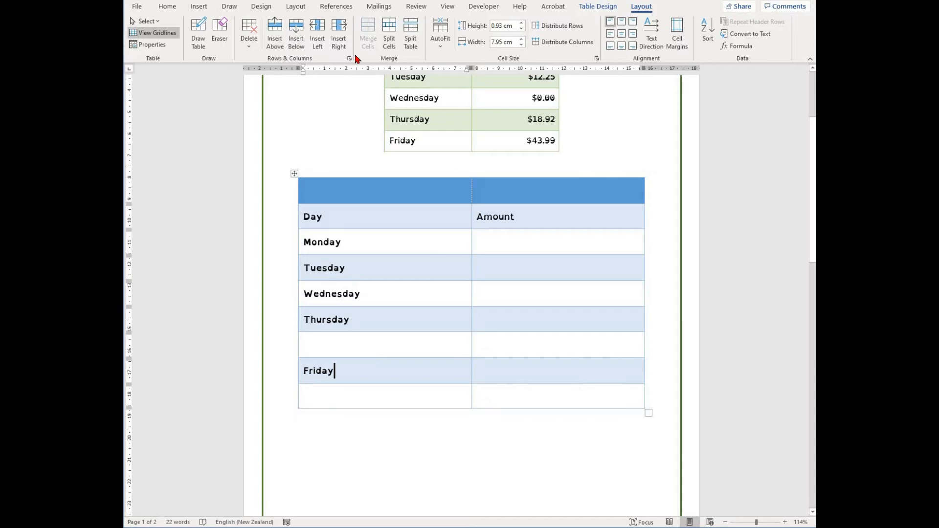
Try inserting a column on each side of the Day column, undoing each one, and undo the added rows.
{"action": "left_click", "coordinate": [326, 33]}
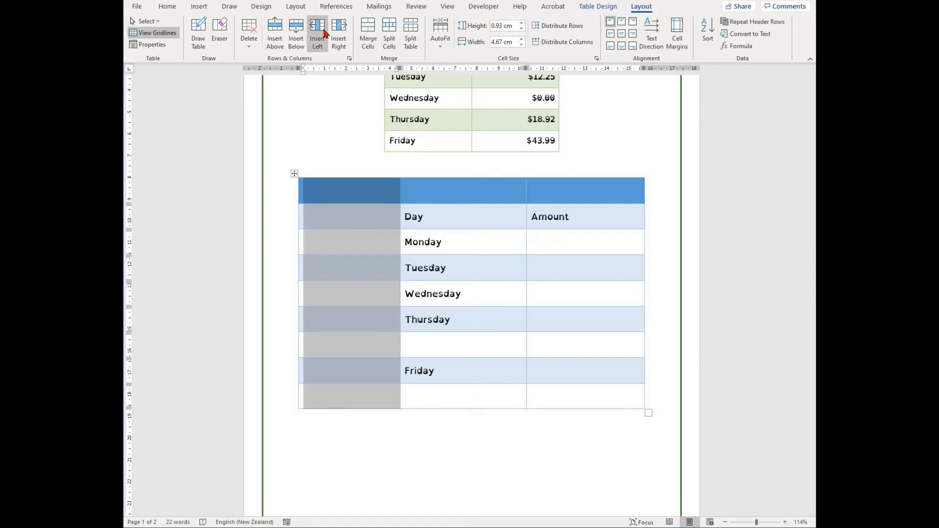
{"action": "key", "text": "ctrl+z"}
{"action": "left_click", "coordinate": [337, 32]}
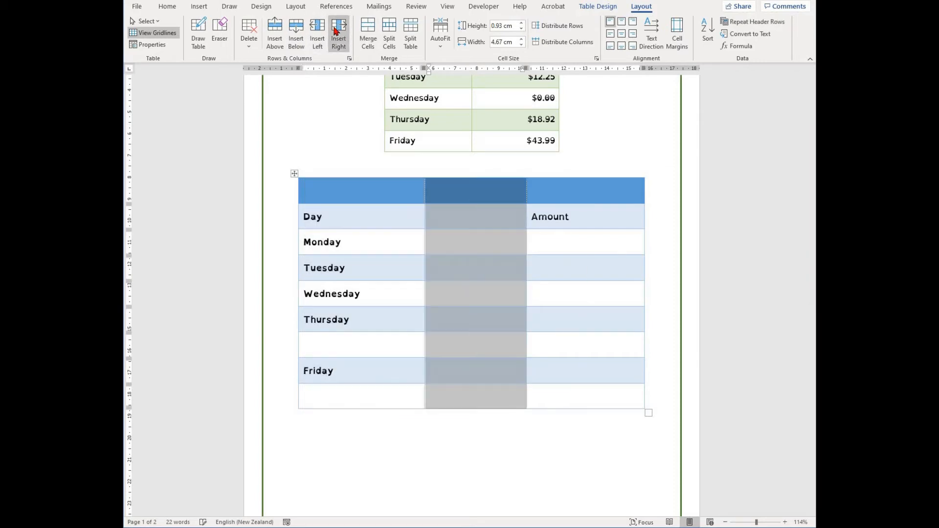
{"action": "key", "text": "ctrl+z"}
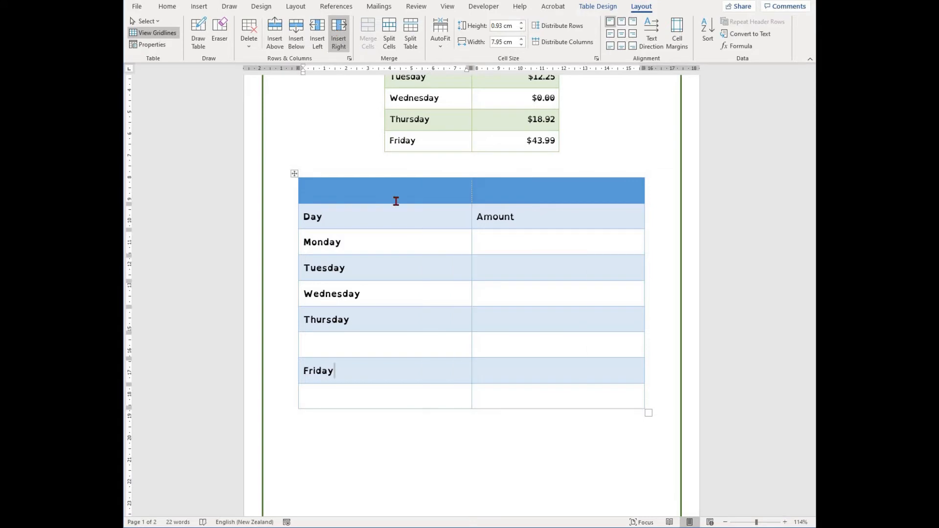
{"action": "key", "text": "ctrl+z"}
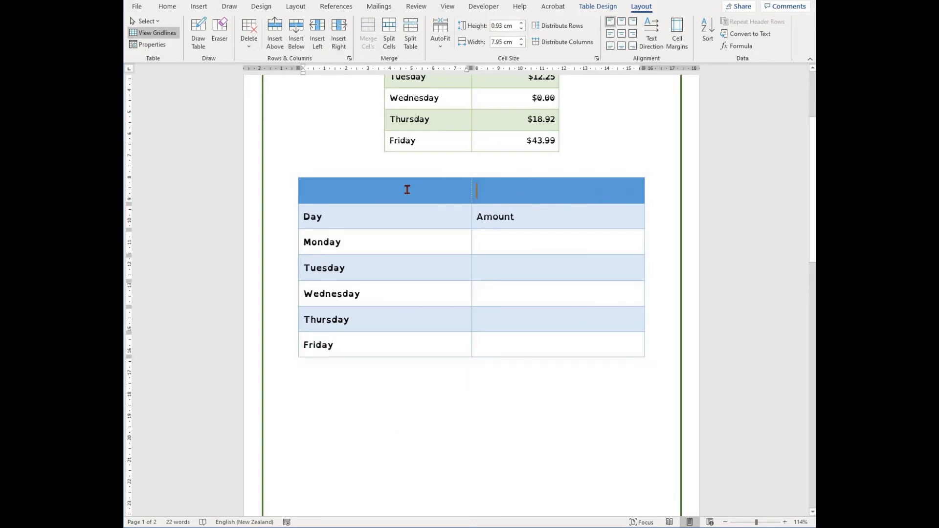
Merge the two empty cells of the new table's top row into one.
{"action": "left_click_drag", "start_coordinate": [407, 189], "coordinate": [489, 193]}
{"action": "scroll", "coordinate": [545, 247], "scroll_direction": "up", "scroll_amount": 2}
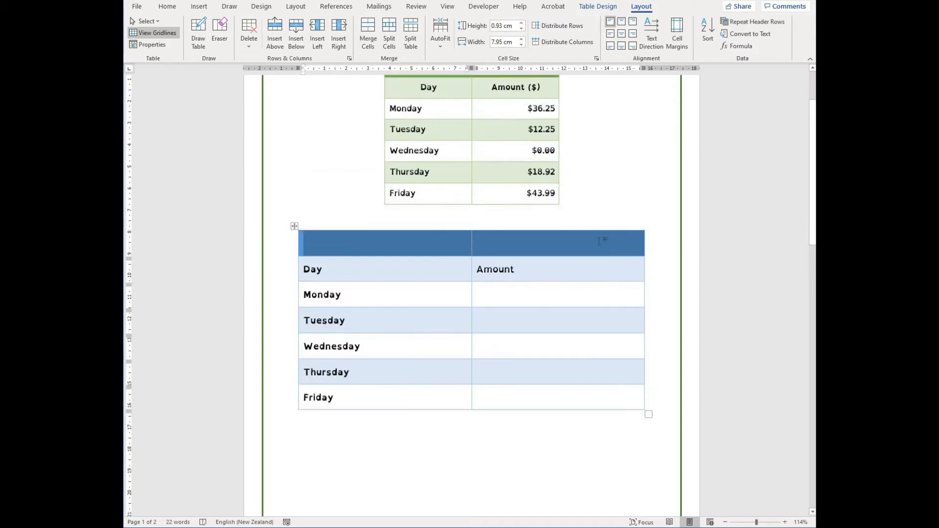
{"action": "left_click", "coordinate": [612, 241]}
{"action": "left_click", "coordinate": [415, 243], "text": "shift"}
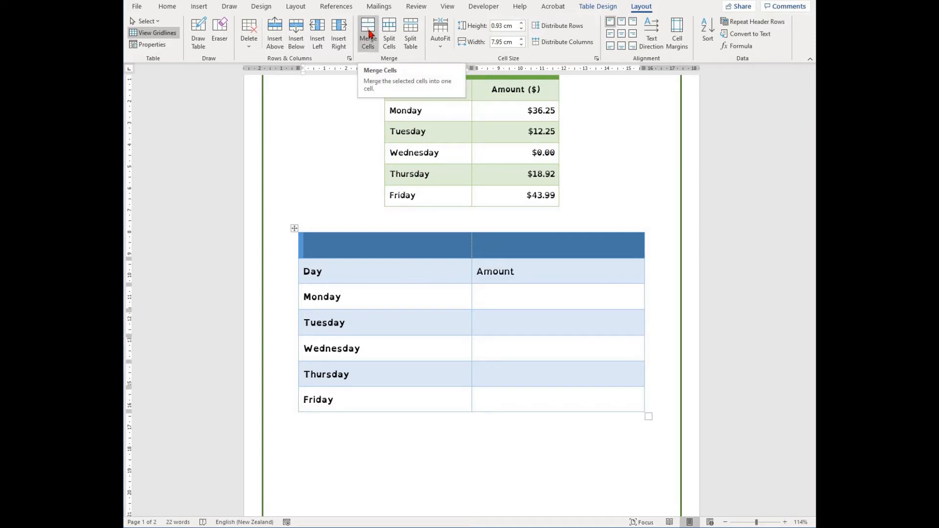
{"action": "left_click", "coordinate": [369, 33]}
Enter the title Weekday Spending in the merged top cell of the new table.
{"action": "scroll", "coordinate": [510, 303], "scroll_direction": "up", "scroll_amount": 2}
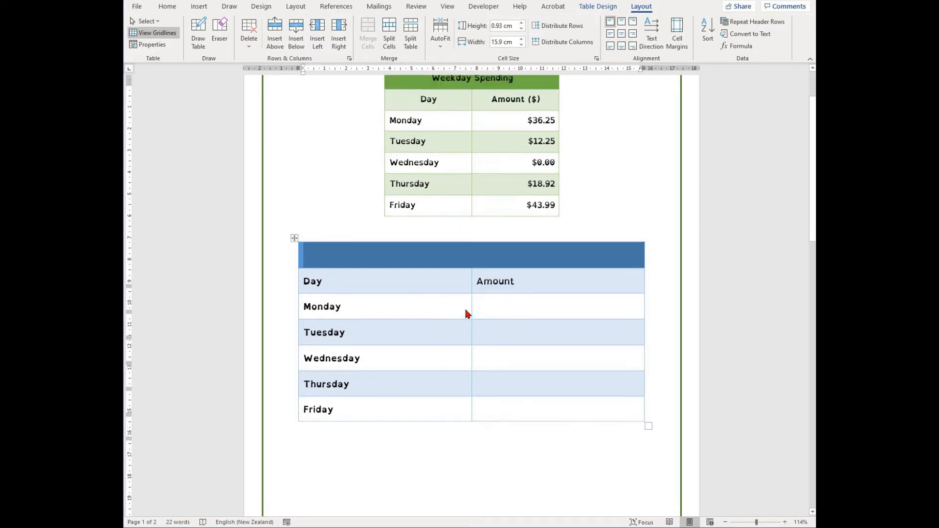
{"action": "left_click", "coordinate": [501, 294]}
{"action": "type", "text": "W"}
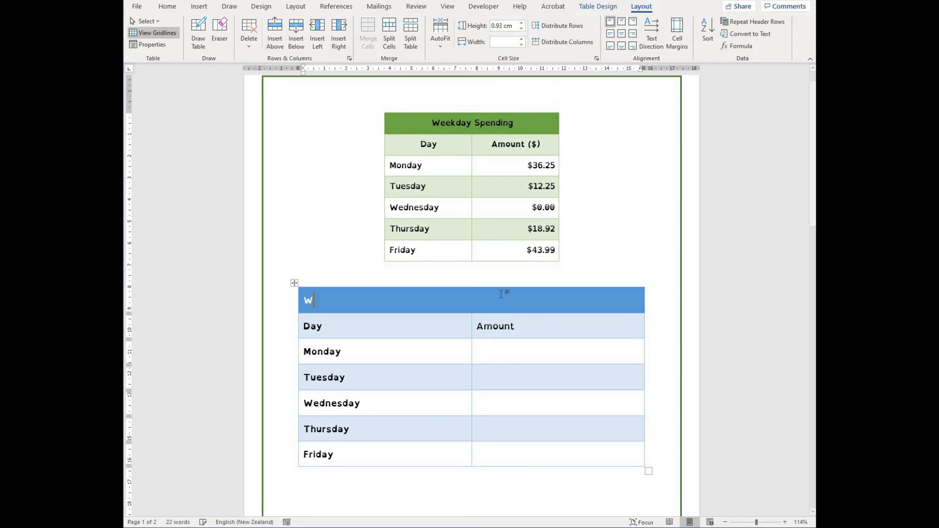
{"action": "type", "text": "eekday Spending"}
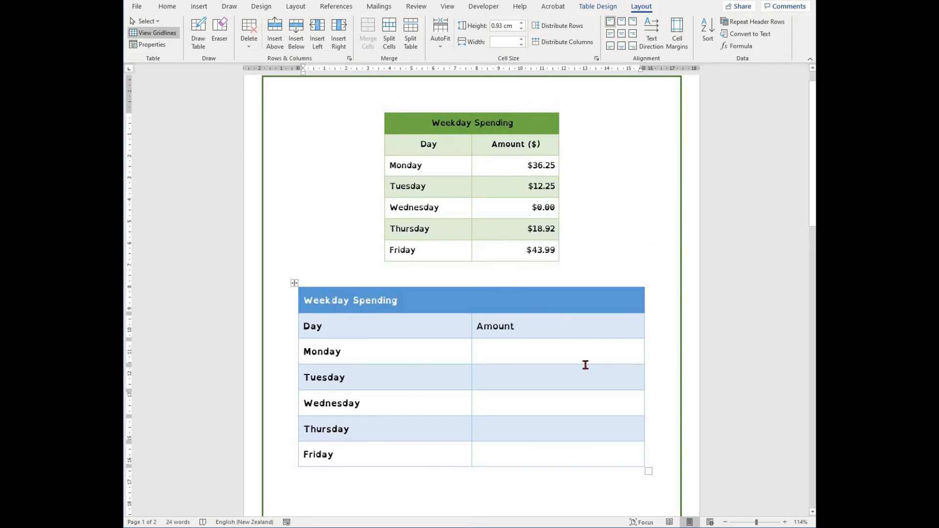
Split the Amount cell of the Monday row into 2 columns and 2 rows.
{"action": "scroll", "coordinate": [552, 269], "scroll_direction": "down", "scroll_amount": 1}
{"action": "scroll", "coordinate": [552, 269], "scroll_direction": "down", "scroll_amount": 1}
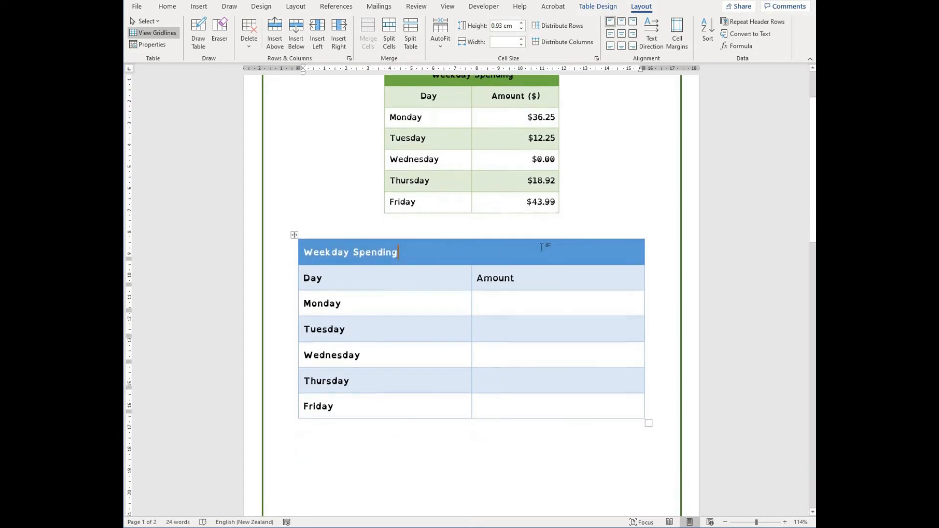
{"action": "left_click", "coordinate": [555, 294]}
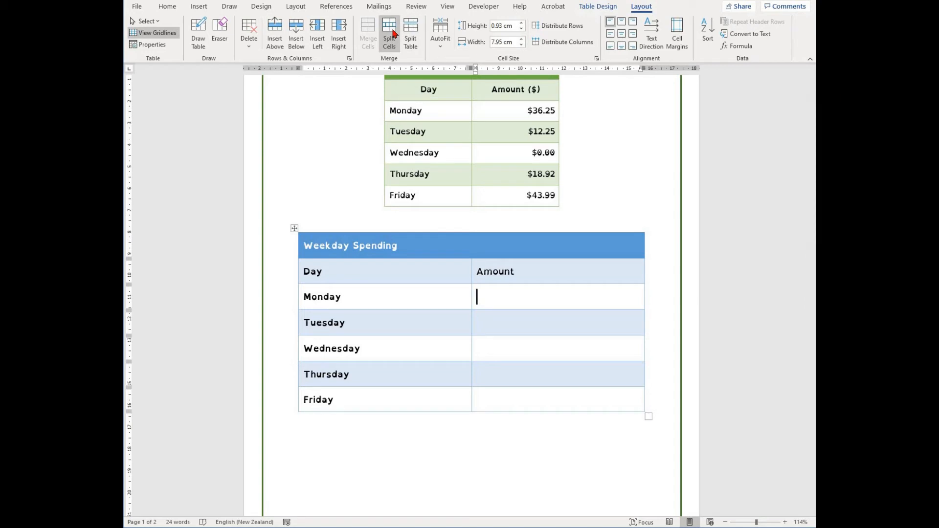
{"action": "left_click", "coordinate": [394, 33]}
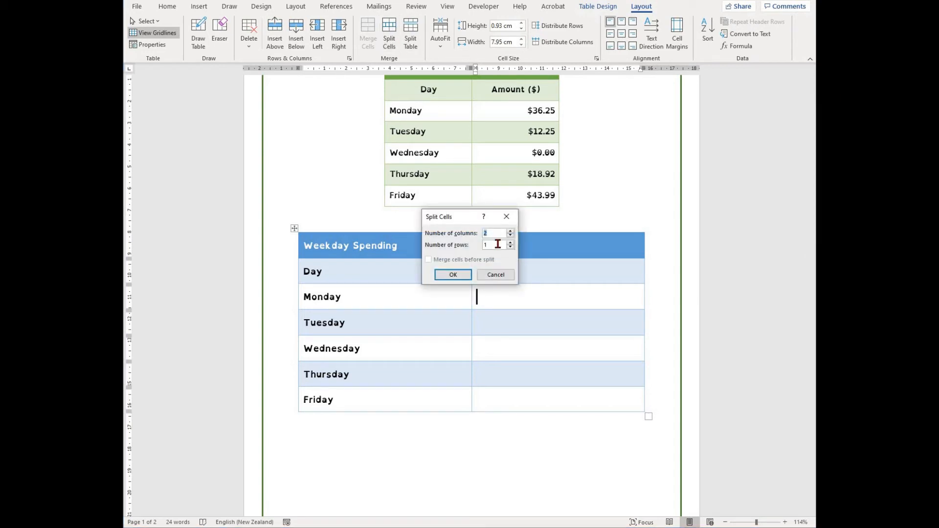
{"action": "left_click", "coordinate": [482, 244]}
{"action": "type", "text": "2"}
{"action": "key", "text": "Return"}
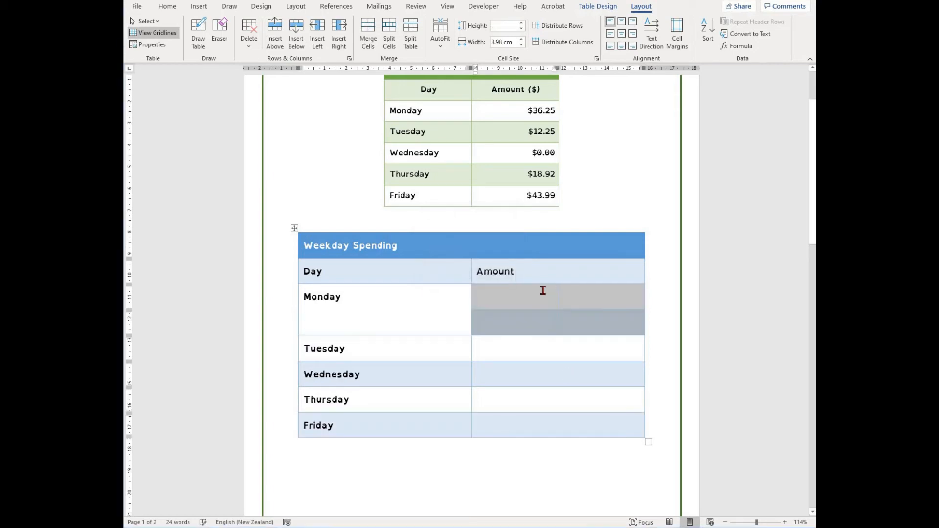
{"action": "left_click", "coordinate": [544, 293]}
{"action": "left_click", "coordinate": [528, 323]}
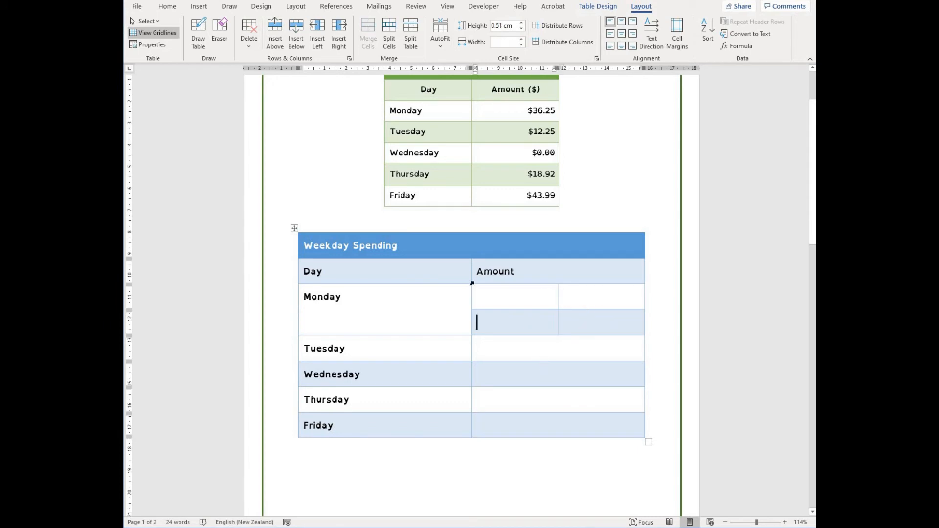
Split the Amount cell of the Tuesday row into 2 columns and 1 row.
{"action": "key", "text": "Down"}
{"action": "left_click", "coordinate": [389, 35]}
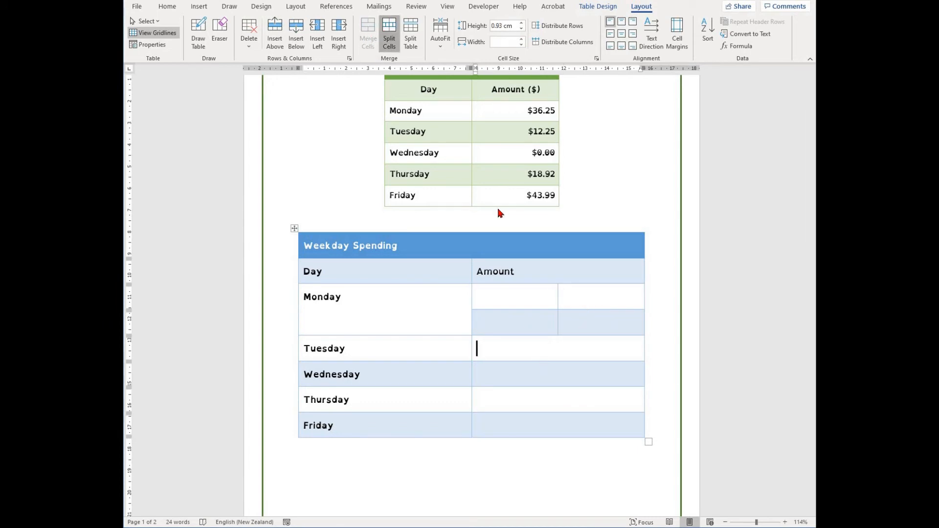
{"action": "key", "text": "Return"}
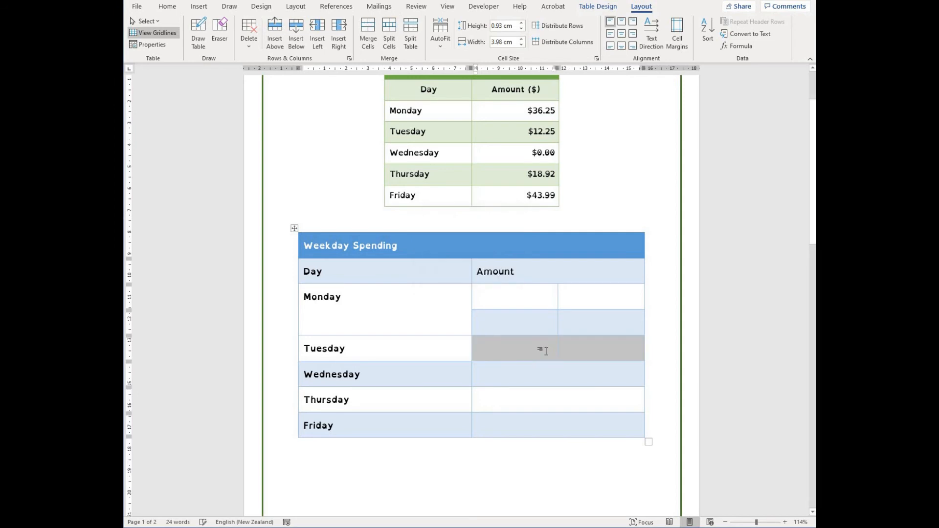
{"action": "key", "text": "Left"}
{"action": "left_click", "coordinate": [565, 373]}
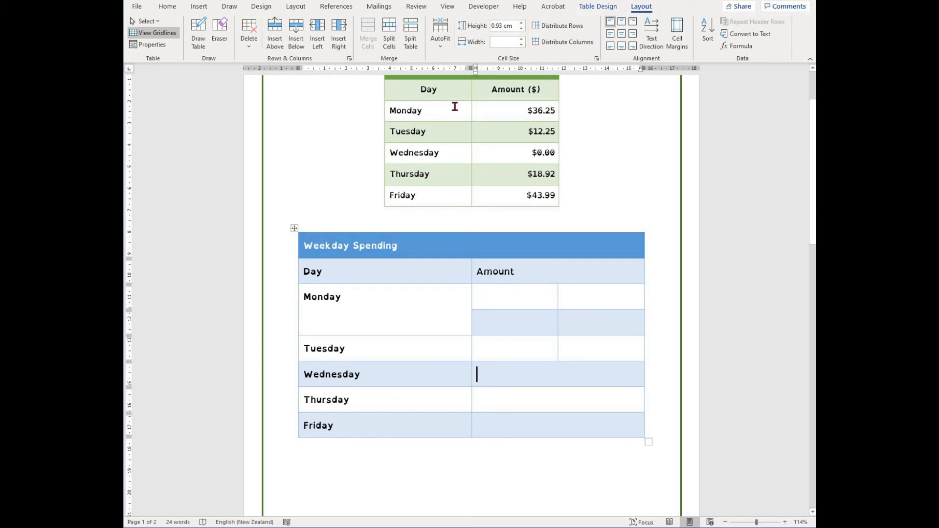
Try splitting the new table at the Wednesday row, and undo that split along with the cell splits and title entry.
{"action": "left_click", "coordinate": [412, 33]}
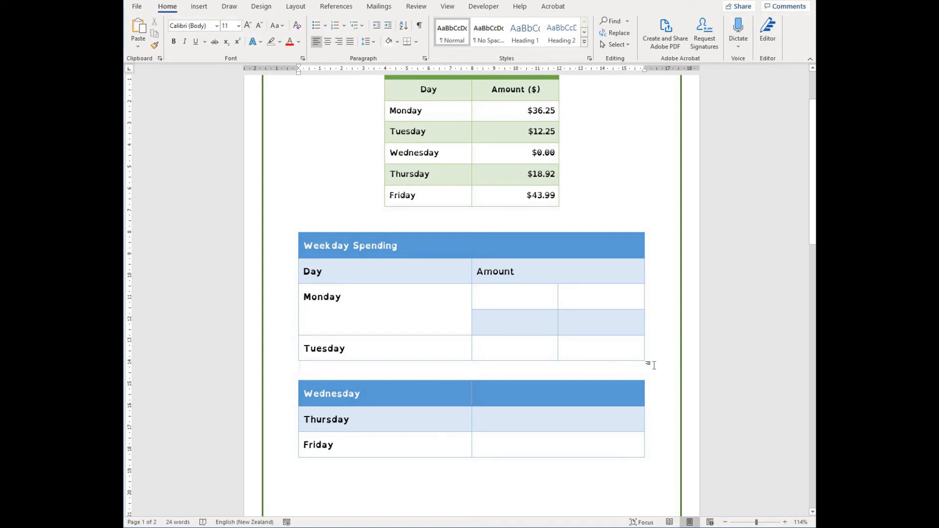
{"action": "key", "text": "ctrl+z"}
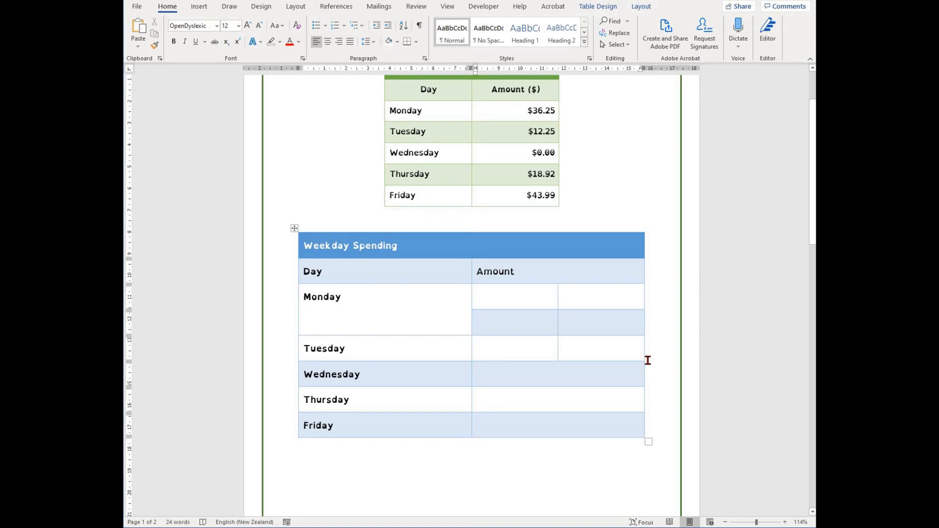
{"action": "key", "text": "ctrl+z"}
{"action": "key", "text": "ctrl+z"}
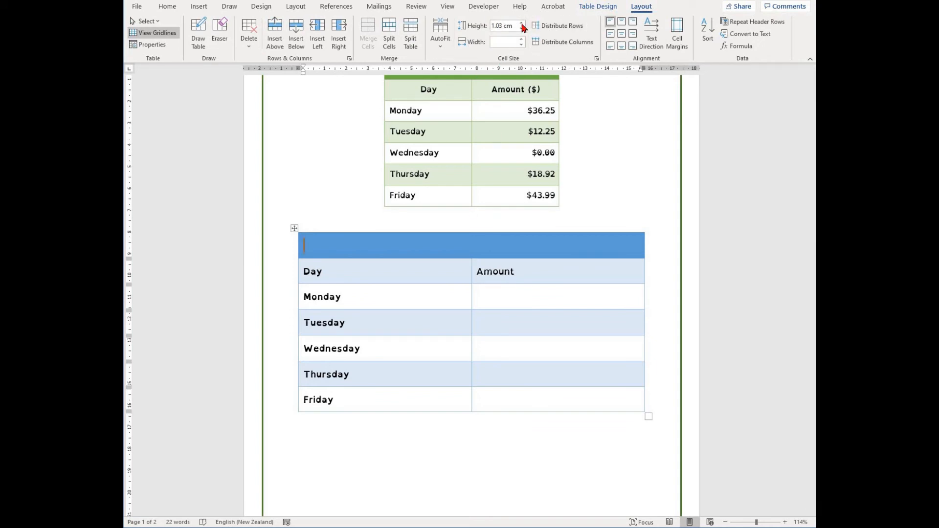
Set the height of the new table's empty blue top row to 1.7 cm.
{"action": "left_click", "coordinate": [522, 24]}
{"action": "left_click", "coordinate": [522, 24]}
{"action": "left_click", "coordinate": [522, 23]}
{"action": "left_click", "coordinate": [522, 24]}
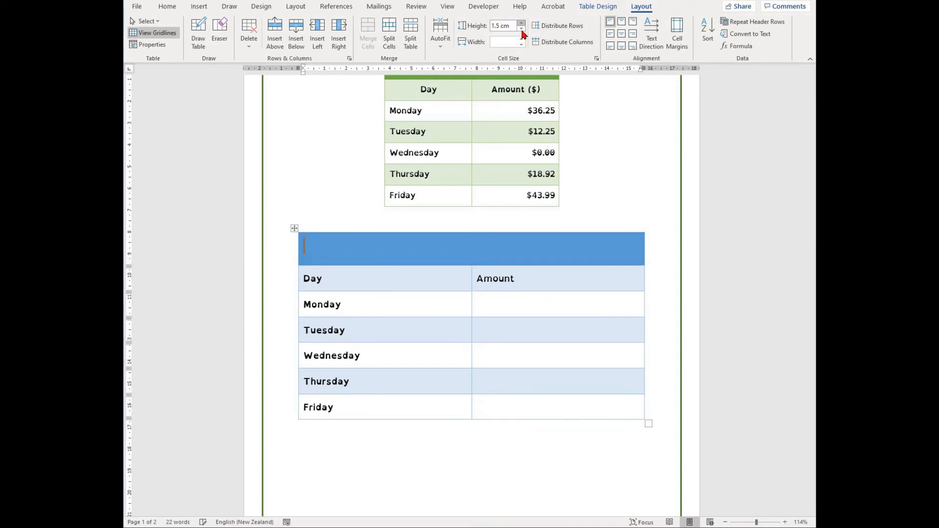
{"action": "left_click", "coordinate": [522, 23]}
{"action": "left_click", "coordinate": [521, 23]}
Set the width of the new table's top cell to 4.1 cm.
{"action": "left_click", "coordinate": [522, 40]}
{"action": "left_click", "coordinate": [522, 40]}
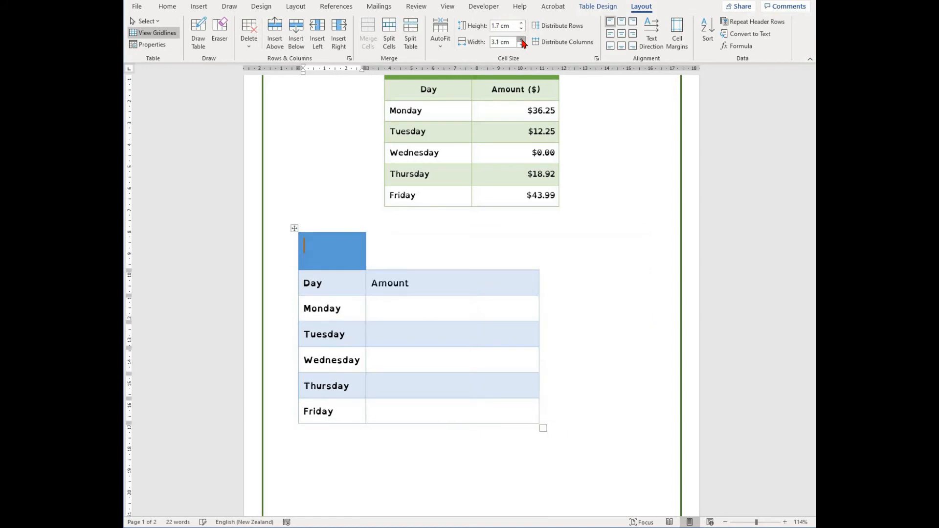
{"action": "left_click", "coordinate": [522, 40]}
{"action": "left_click", "coordinate": [522, 40]}
{"action": "left_click", "coordinate": [522, 39]}
{"action": "left_click", "coordinate": [522, 39]}
{"action": "left_click", "coordinate": [522, 40]}
{"action": "left_click", "coordinate": [522, 39]}
{"action": "left_click", "coordinate": [522, 39]}
{"action": "left_click", "coordinate": [522, 40]}
{"action": "left_click", "coordinate": [522, 39]}
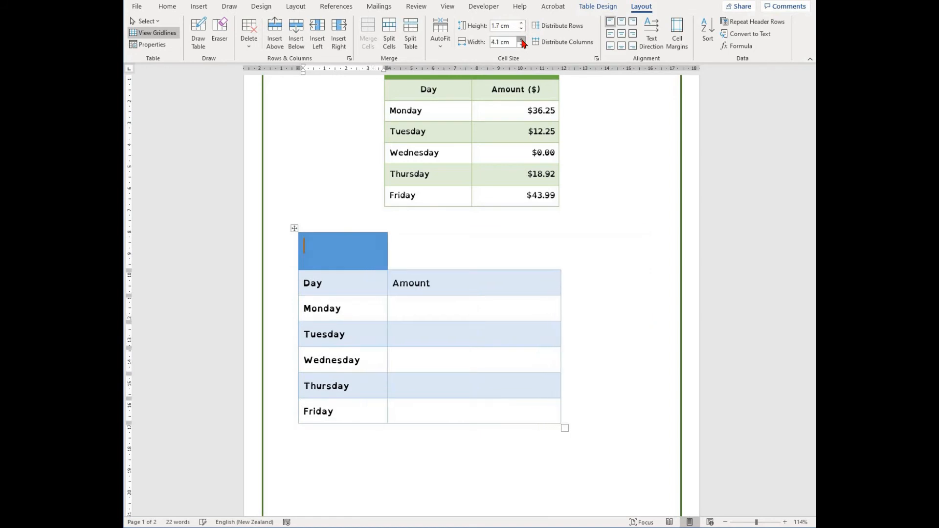
Alternate the new table's AutoFit between window and contents, finishing with AutoFit Window.
{"action": "left_click", "coordinate": [442, 40]}
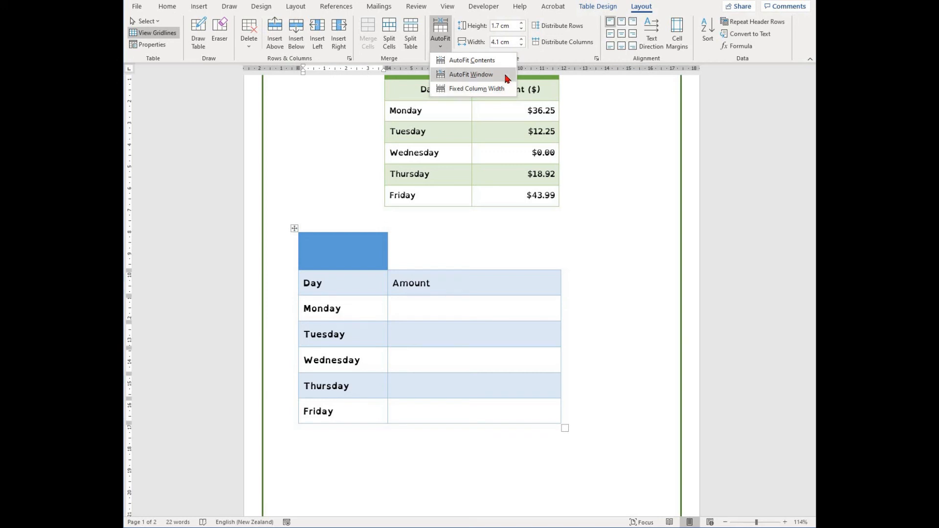
{"action": "left_click", "coordinate": [489, 74]}
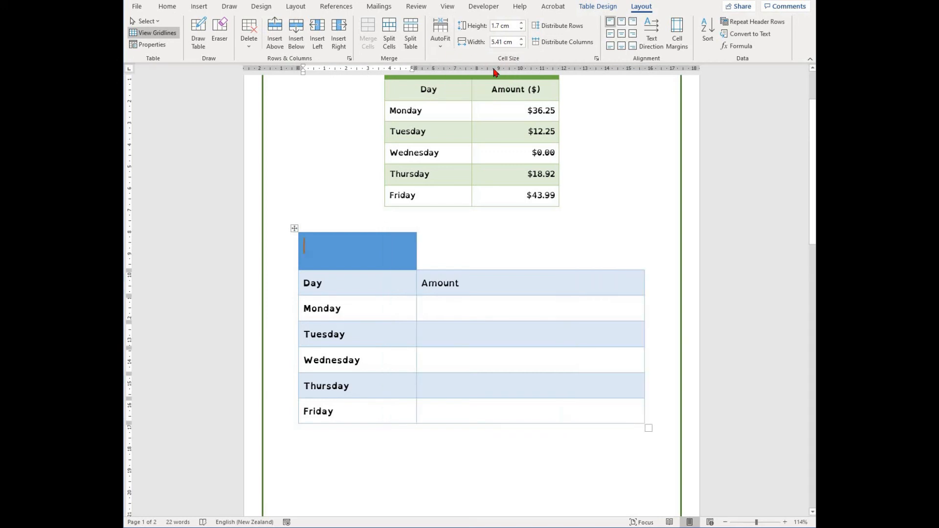
{"action": "left_click", "coordinate": [443, 40]}
{"action": "left_click", "coordinate": [489, 60]}
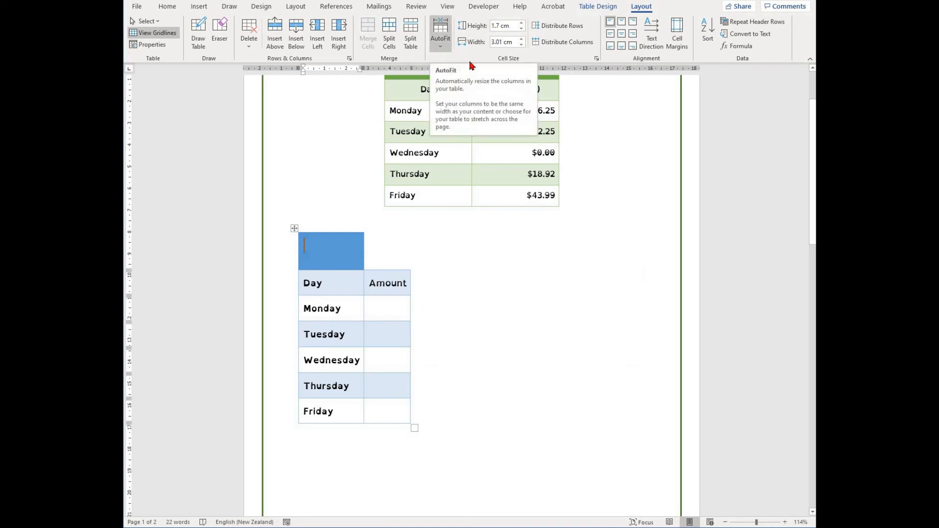
{"action": "left_click", "coordinate": [441, 35]}
{"action": "left_click", "coordinate": [478, 73]}
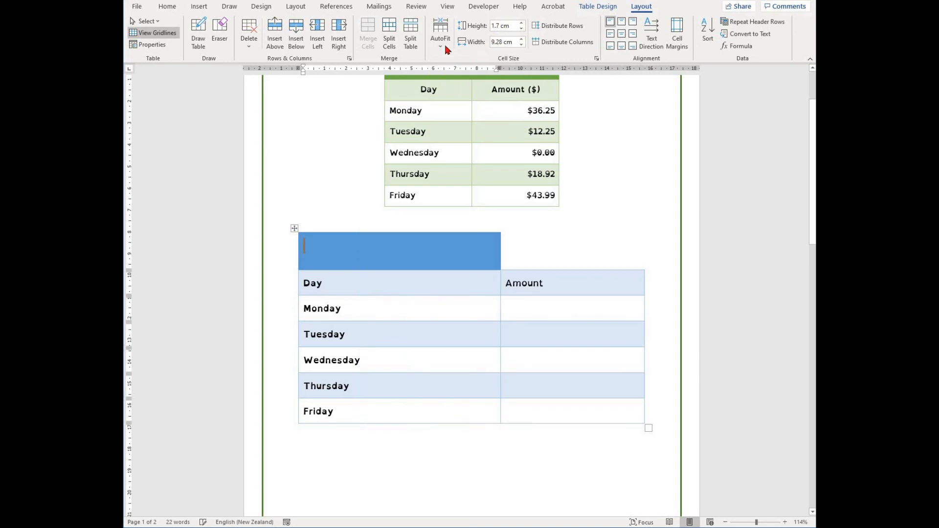
{"action": "left_click", "coordinate": [440, 37]}
{"action": "left_click", "coordinate": [470, 62]}
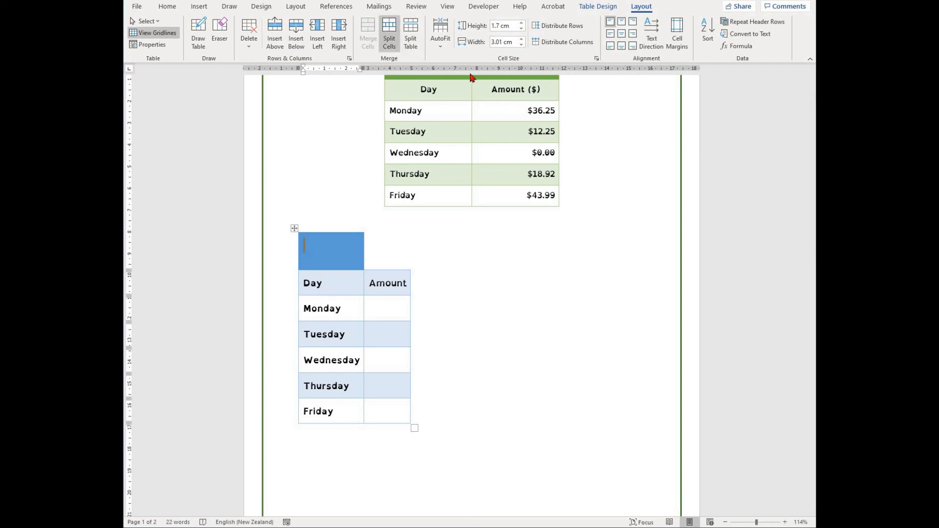
{"action": "left_click", "coordinate": [440, 37]}
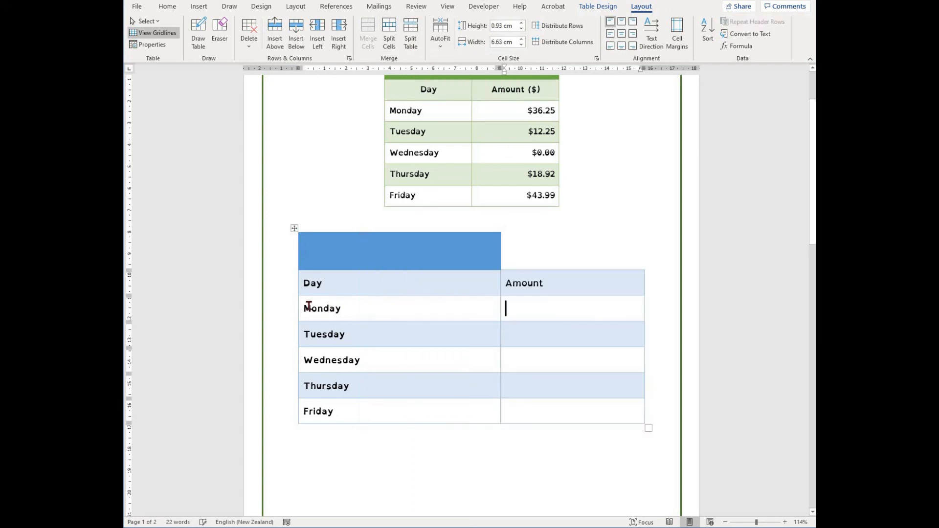
Align Monday to the top right of its cell and enlarge the Monday row to about 2.59 cm high.
{"action": "left_click_drag", "start_coordinate": [367, 300], "coordinate": [312, 307]}
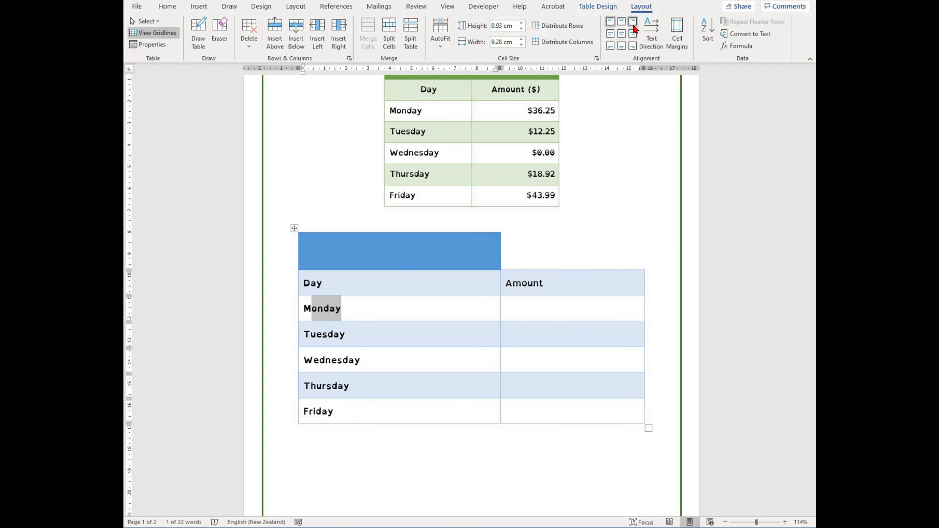
{"action": "left_click", "coordinate": [632, 33]}
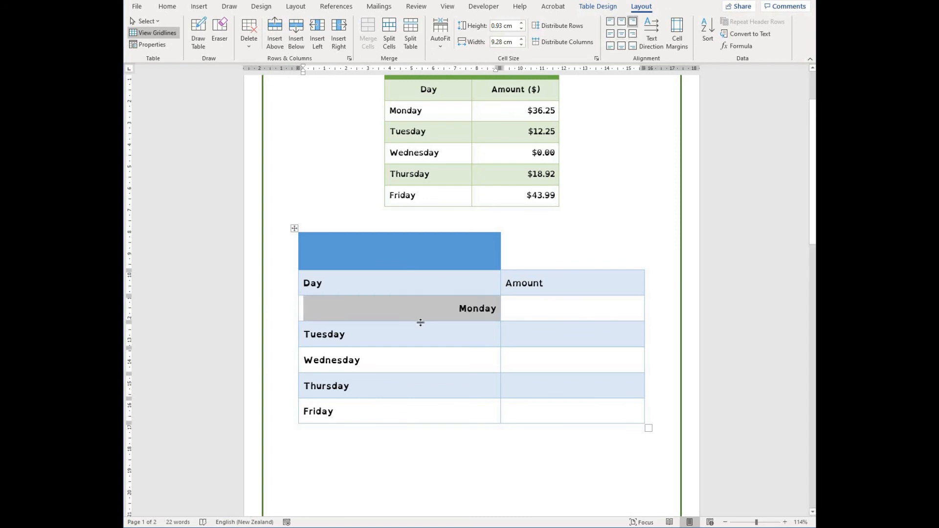
{"action": "left_click_drag", "start_coordinate": [421, 322], "coordinate": [422, 352]}
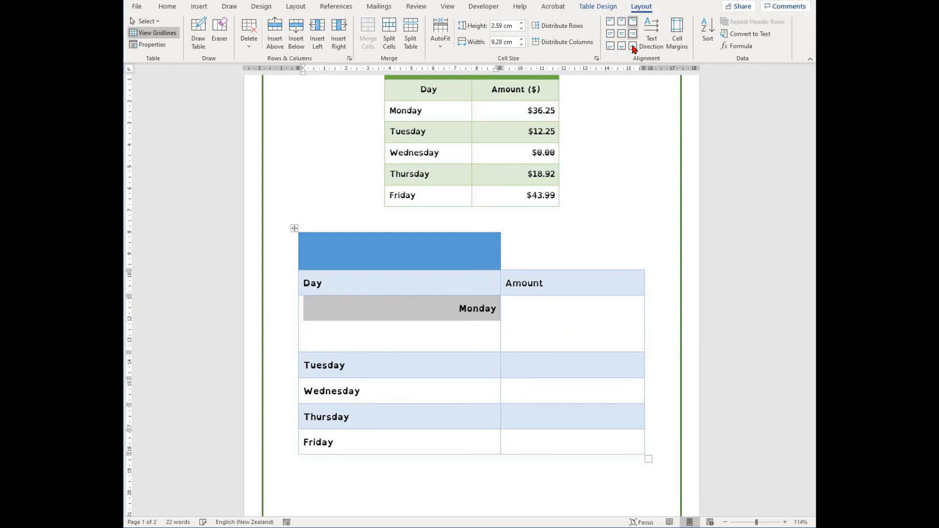
Try the center right, bottom right and center alignments on the Monday cell, finishing with bottom center.
{"action": "left_click", "coordinate": [632, 33]}
{"action": "left_click", "coordinate": [630, 45]}
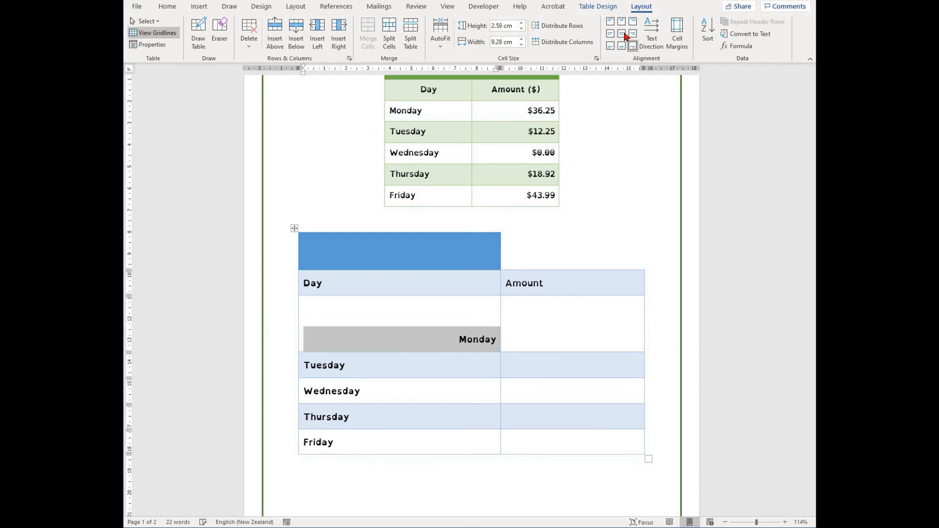
{"action": "left_click", "coordinate": [622, 33]}
{"action": "left_click", "coordinate": [621, 46]}
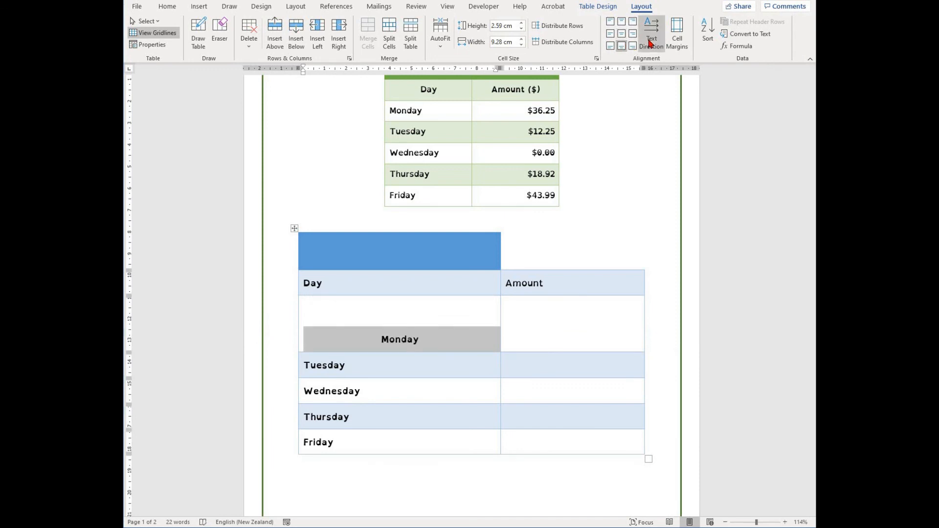
Cycle the Monday cell's text direction through the rotated options and back to horizontal.
{"action": "left_click", "coordinate": [651, 44]}
{"action": "left_click", "coordinate": [650, 44]}
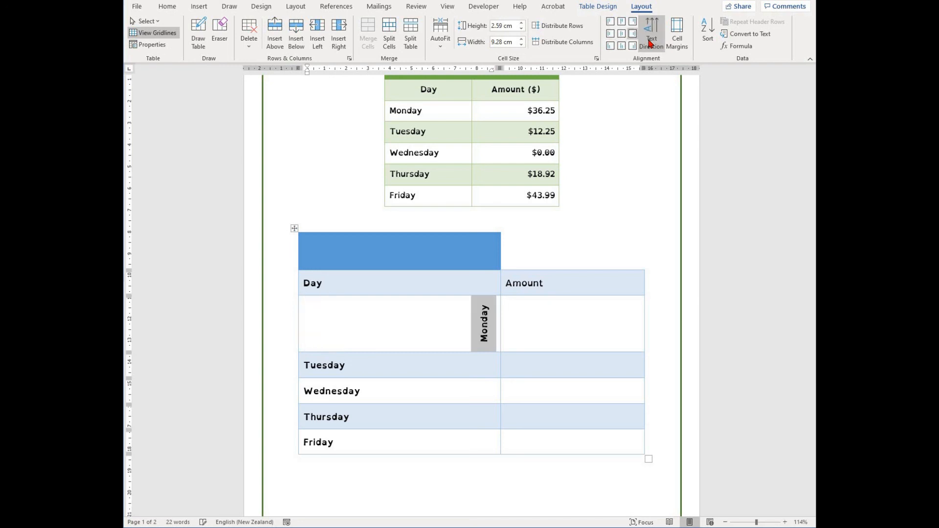
{"action": "left_click", "coordinate": [651, 44]}
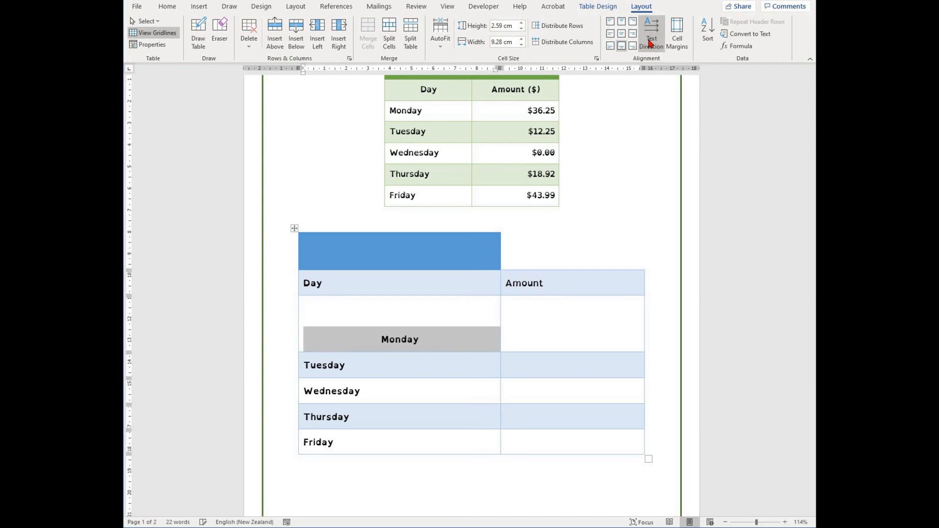
Reduce the height of the Monday row to 1.1 cm.
{"action": "left_click", "coordinate": [442, 325]}
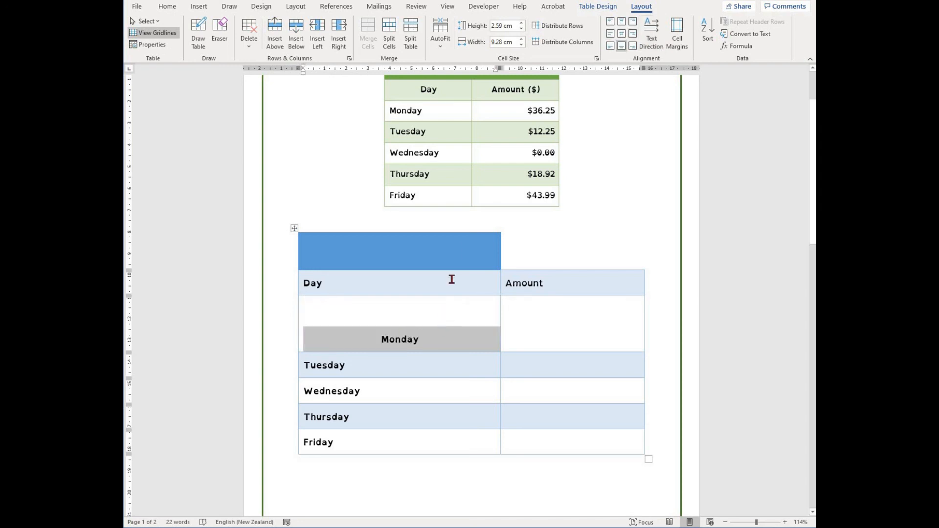
{"action": "left_click", "coordinate": [522, 29]}
{"action": "left_click", "coordinate": [521, 29]}
{"action": "left_click", "coordinate": [522, 29]}
{"action": "left_click", "coordinate": [521, 30]}
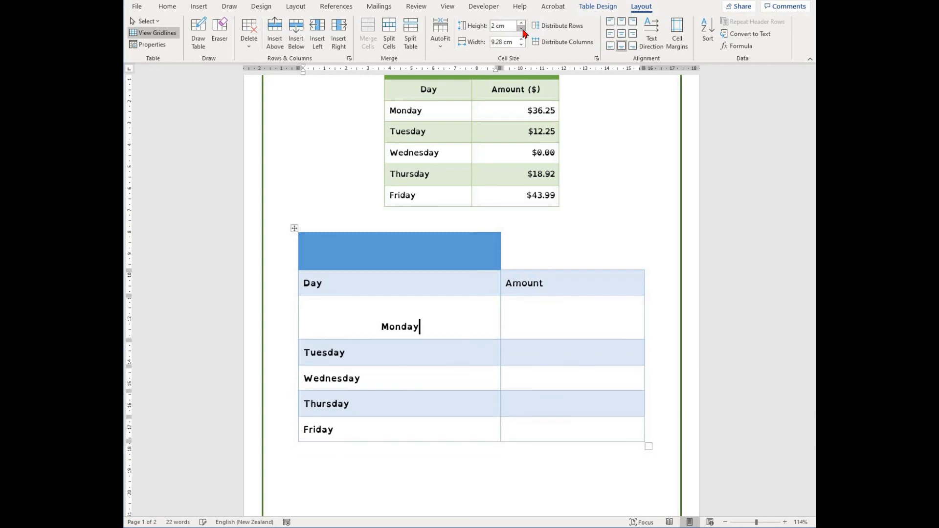
{"action": "left_click", "coordinate": [522, 29]}
{"action": "left_click", "coordinate": [522, 29]}
{"action": "left_click", "coordinate": [522, 29]}
{"action": "left_click", "coordinate": [522, 29]}
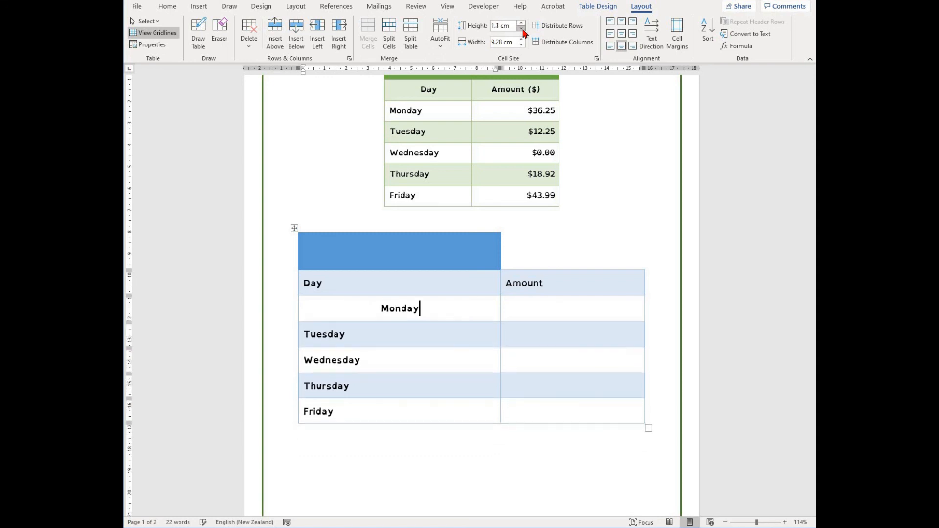